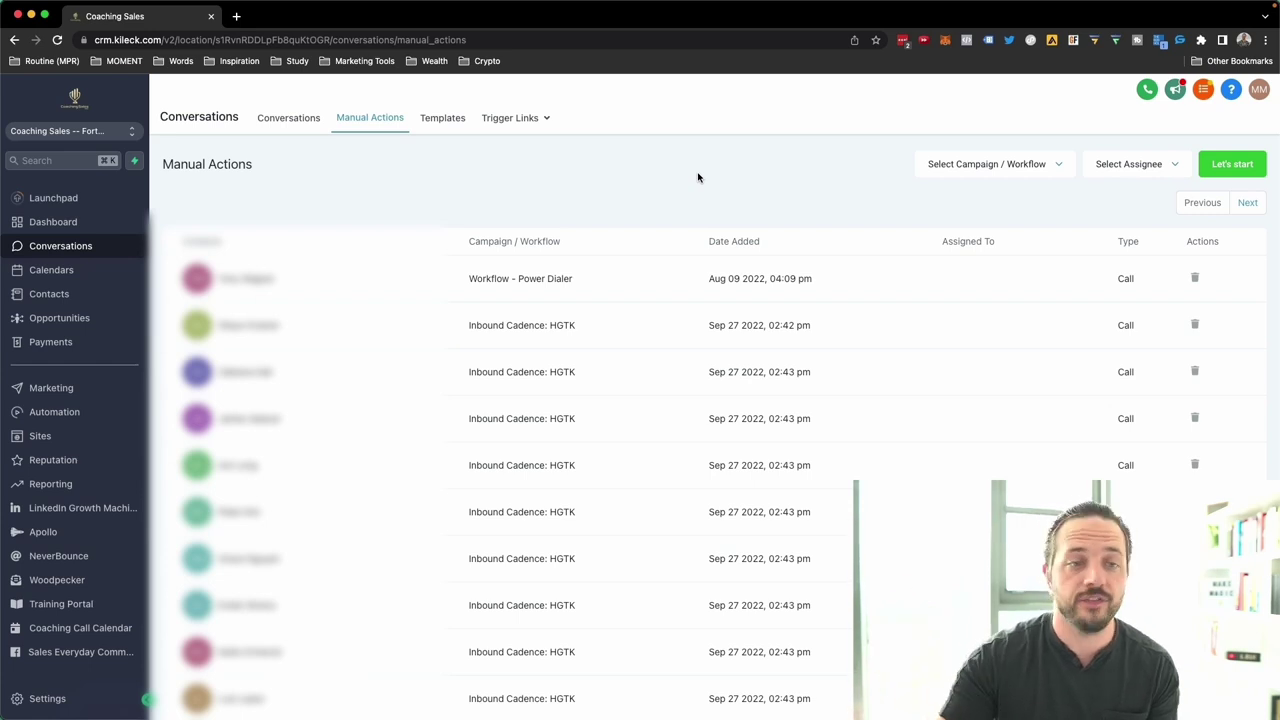
Step: Start working through the manual call queue, end the first lead's call and log its outcome as Completed
left_click(1223, 170)
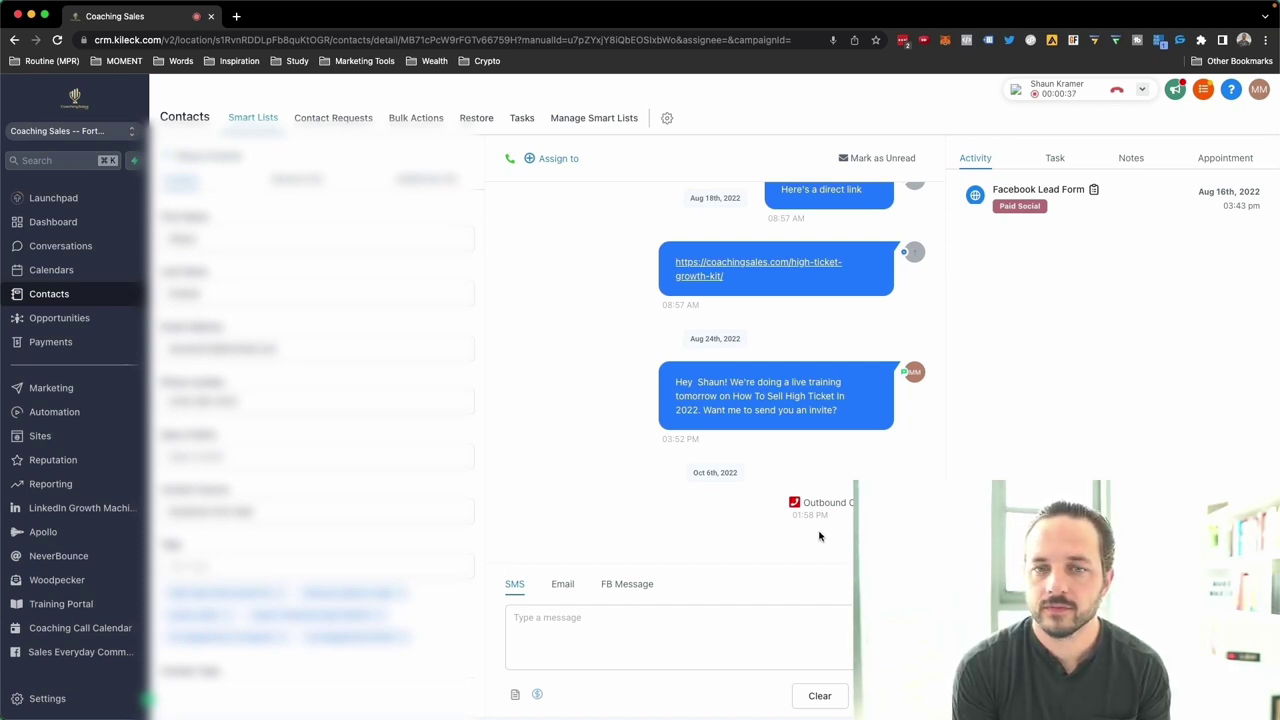
left_click(1116, 90)
left_click(740, 262)
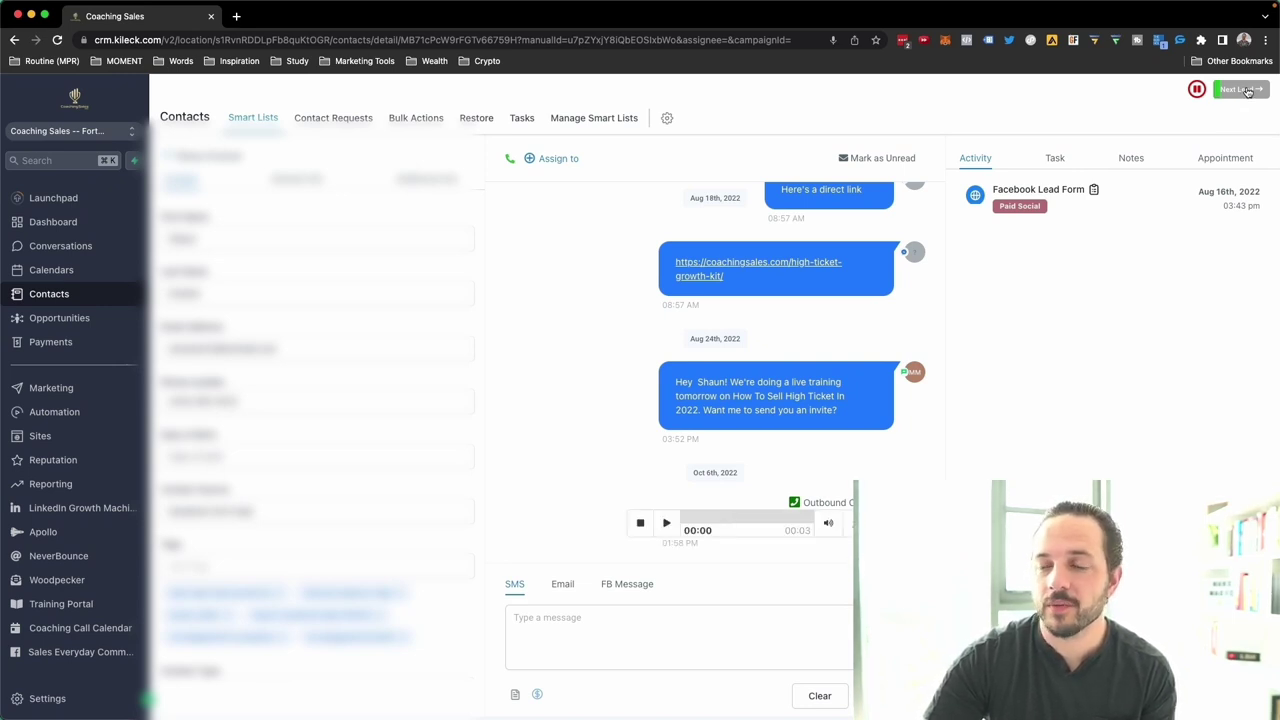
Step: Advance to the next lead and log the following two calls as Completed
left_click(1245, 90)
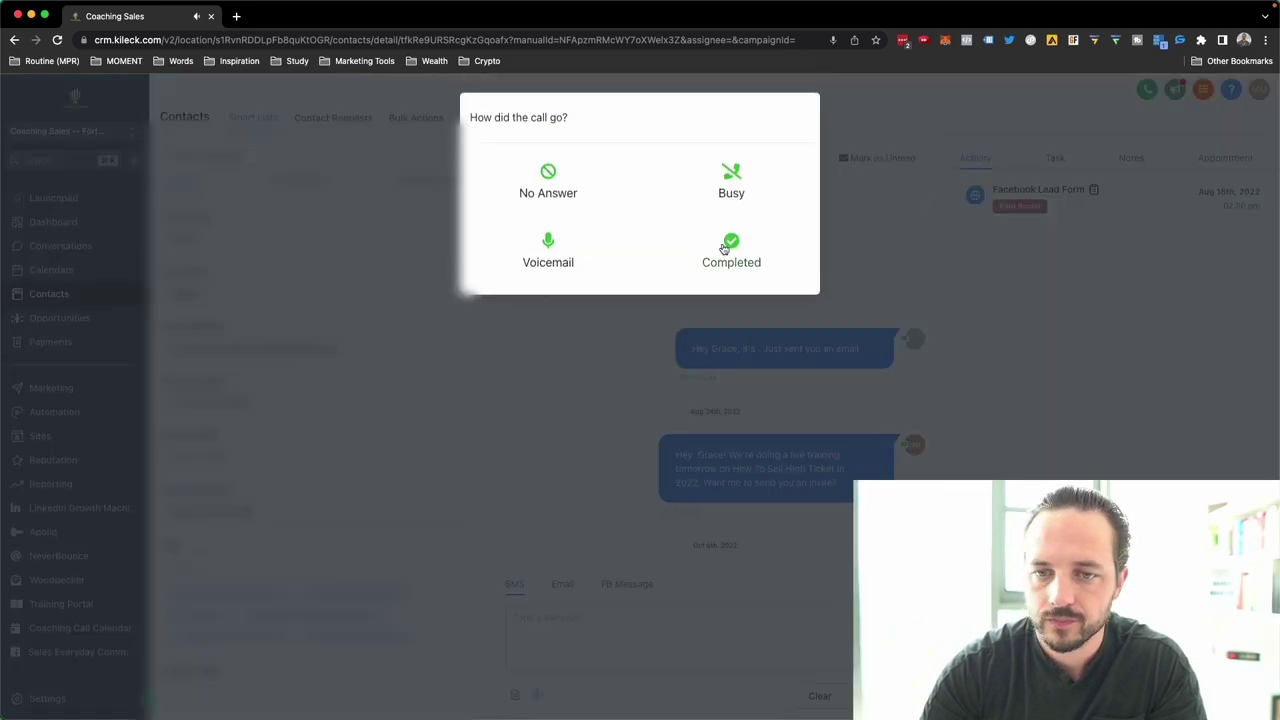
left_click(731, 250)
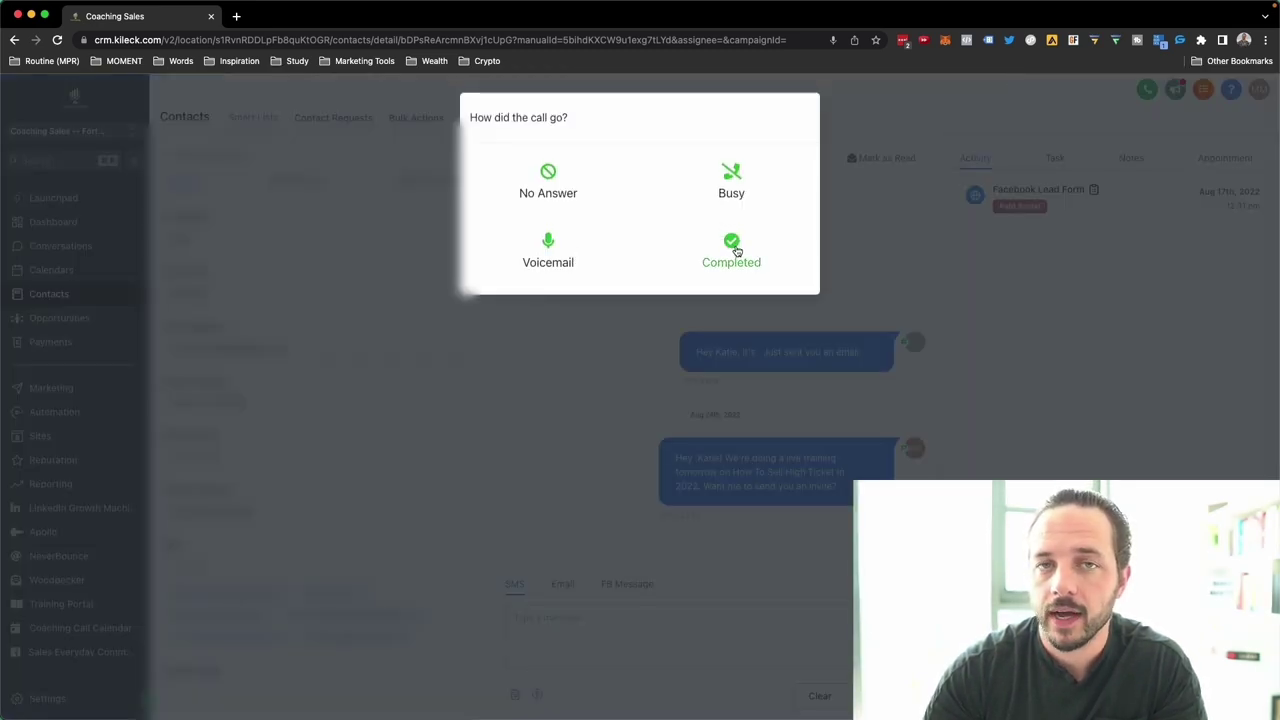
left_click(732, 248)
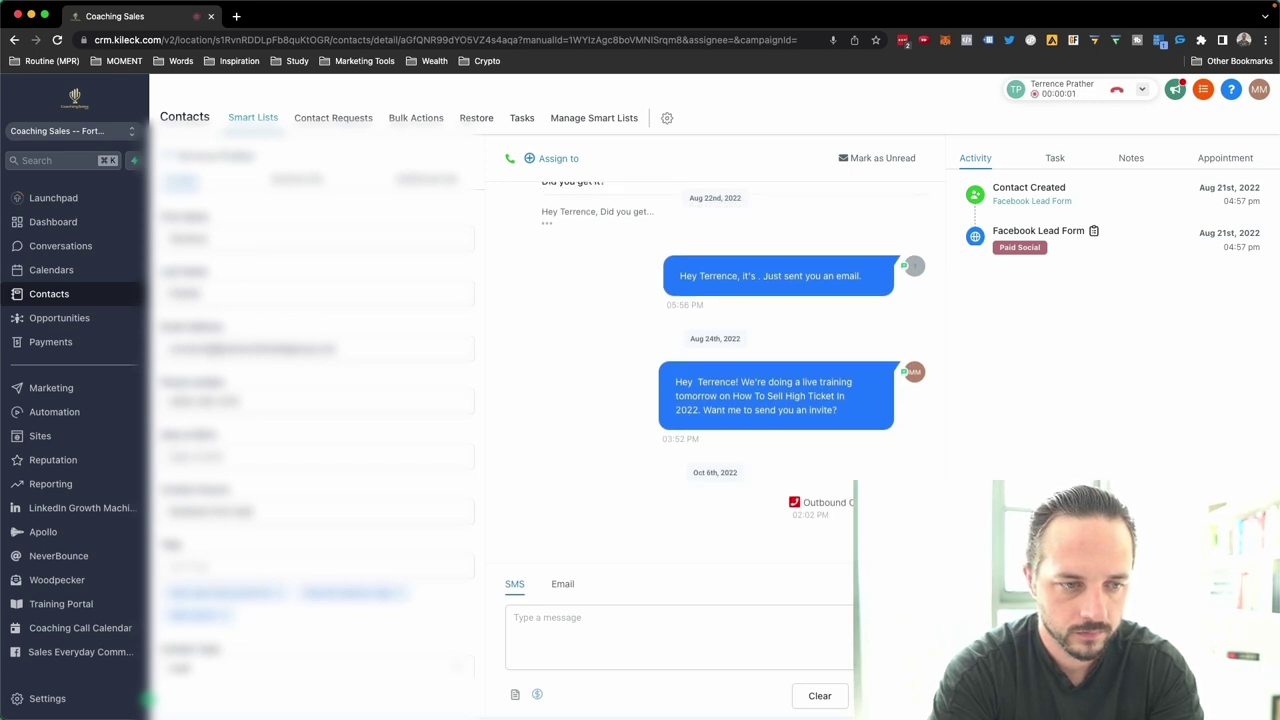
Step: Review the lead's conversation history and look up the website at their email domain in a separate browser tab, closing it after checking
scroll(668, 357, "up", 3)
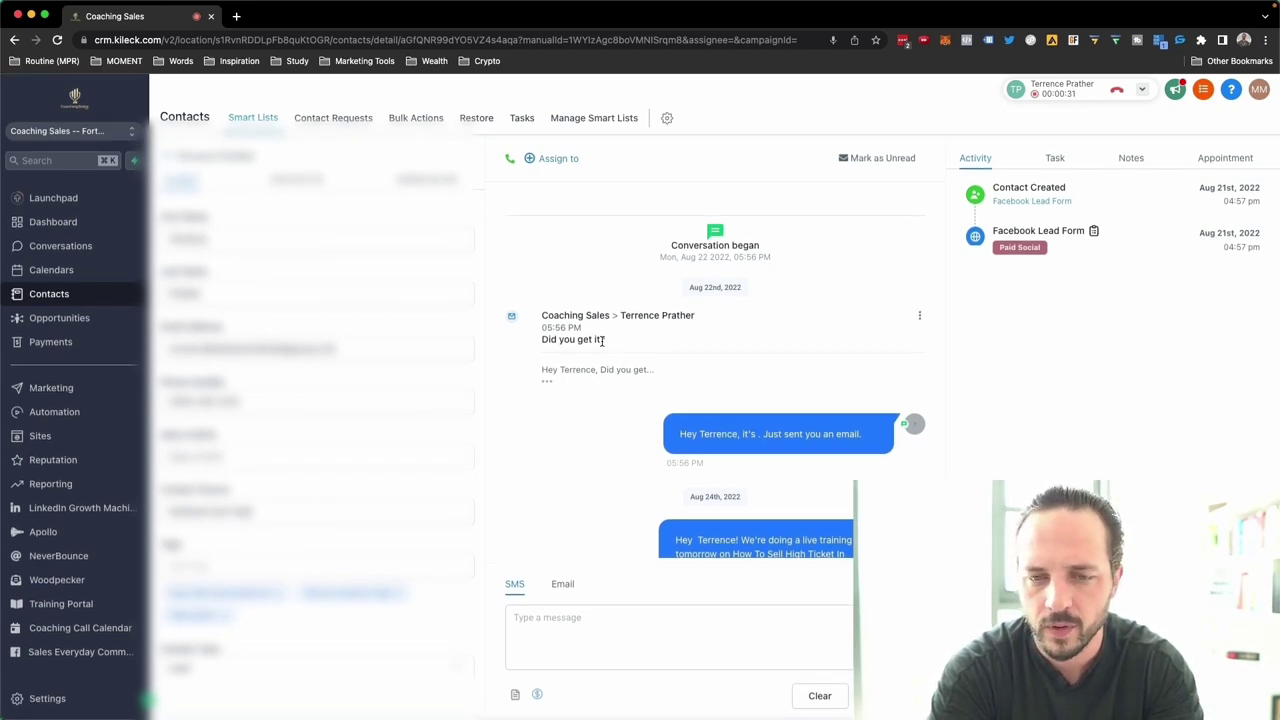
scroll(603, 342, "down", 2)
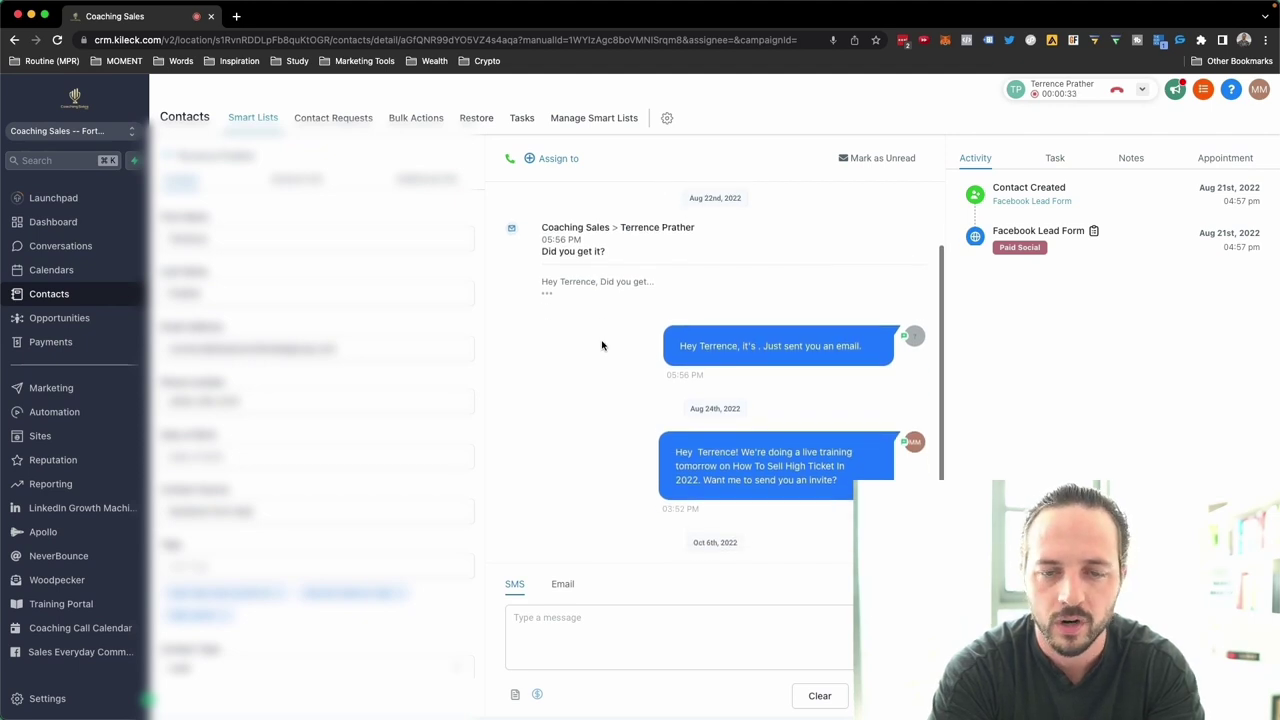
scroll(602, 345, "up", 2)
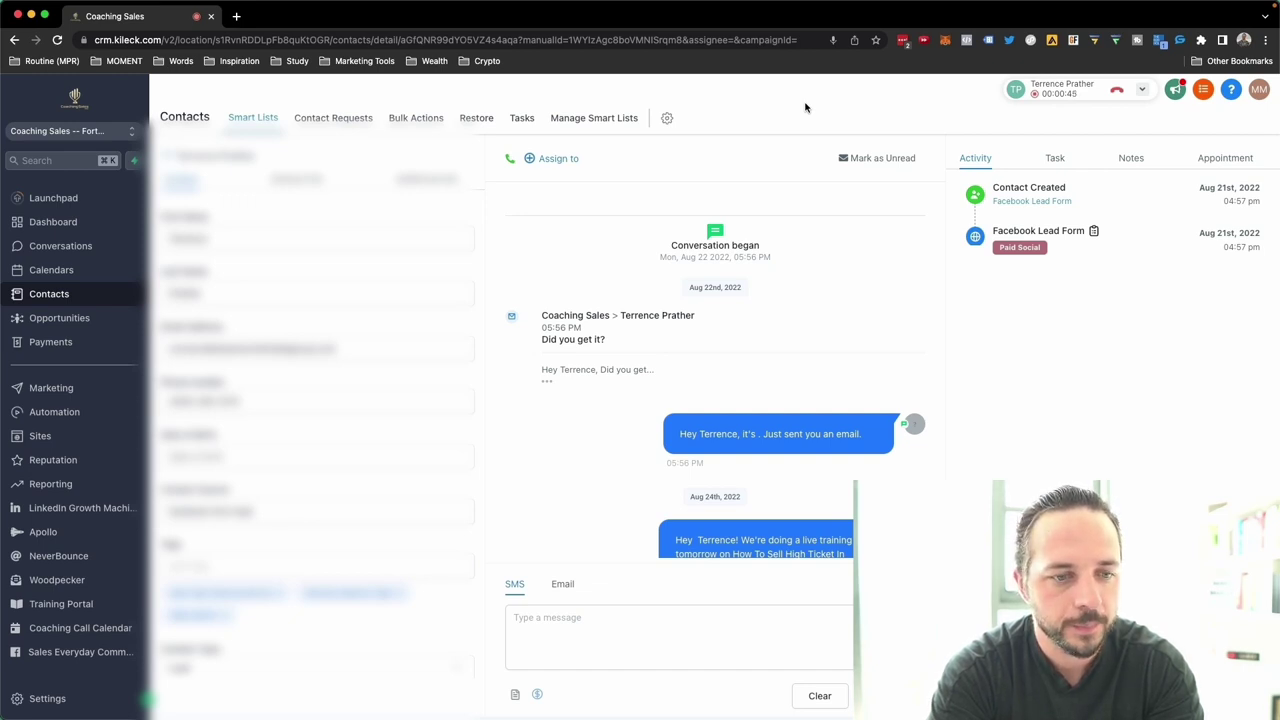
left_click(210, 348)
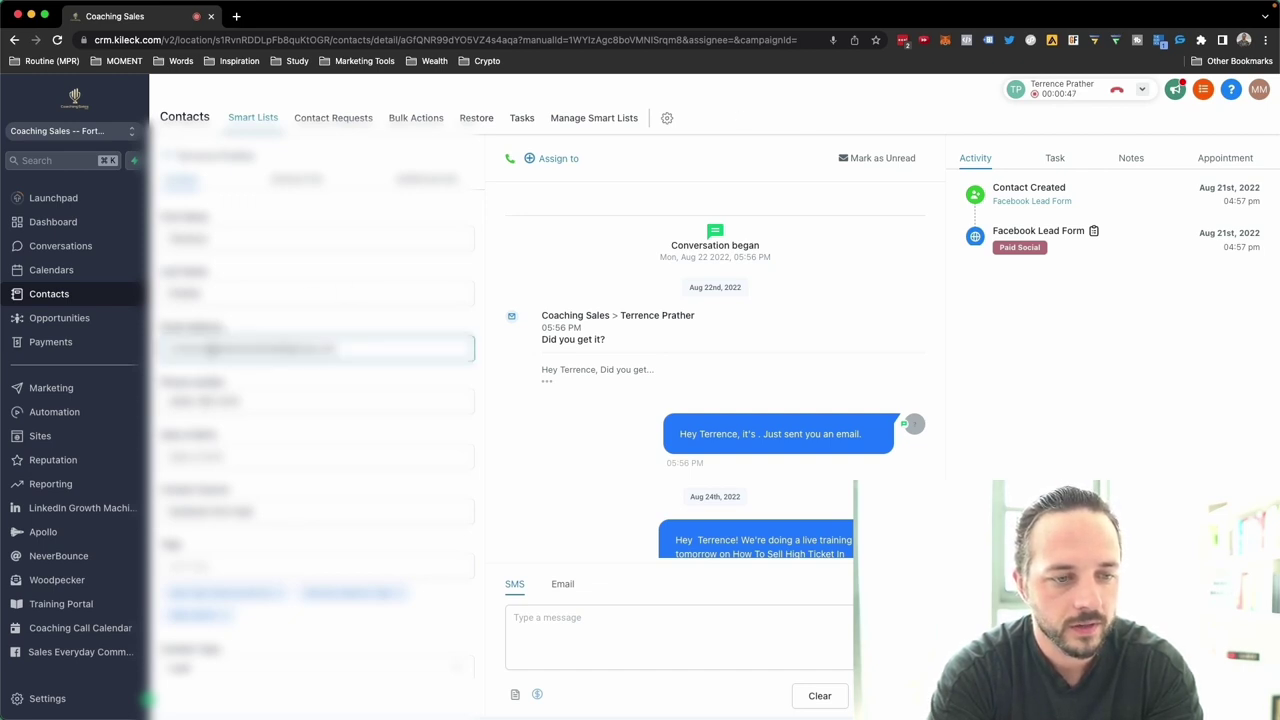
left_click_drag(210, 348, 438, 346)
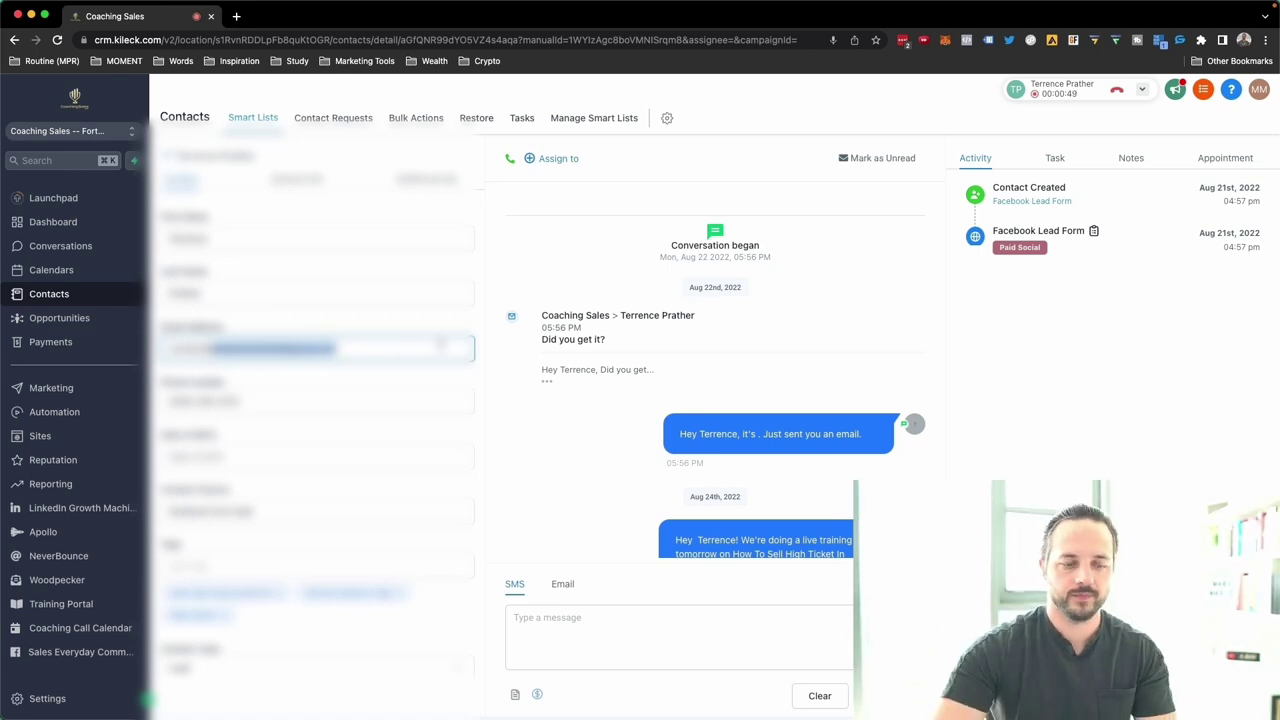
key("super+c")
key("super+t")
key("super+v")
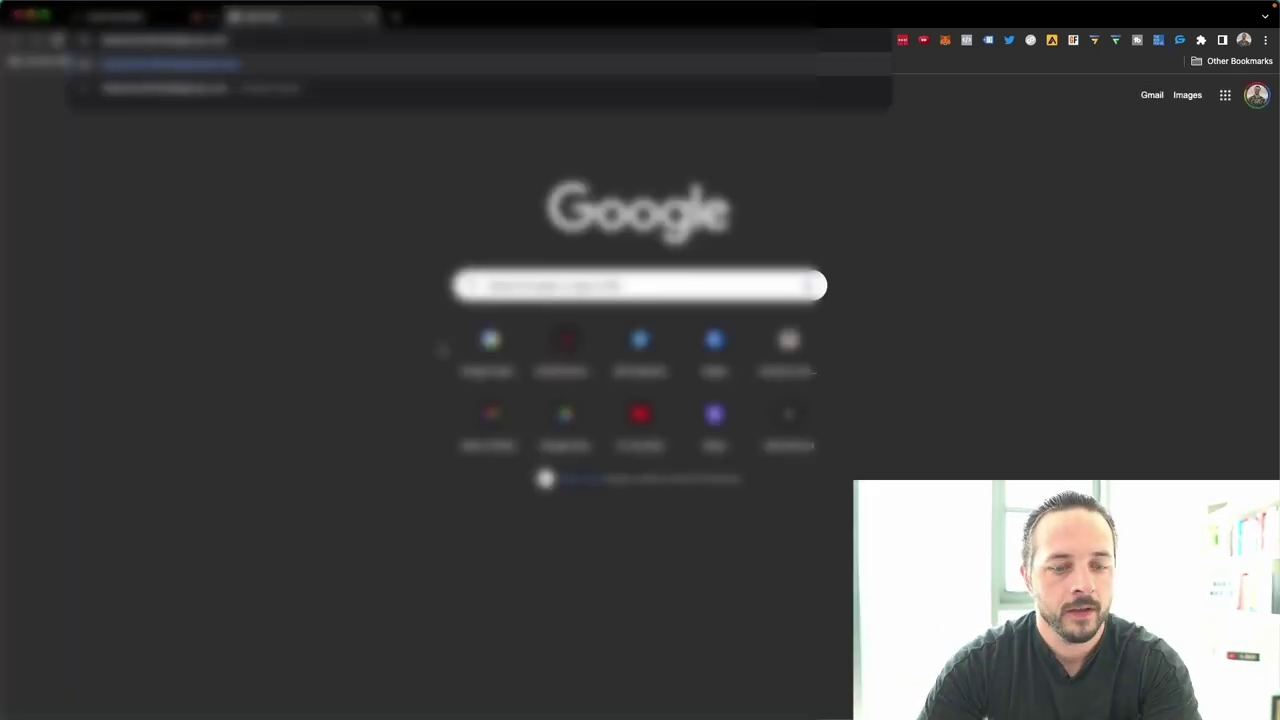
key("Return")
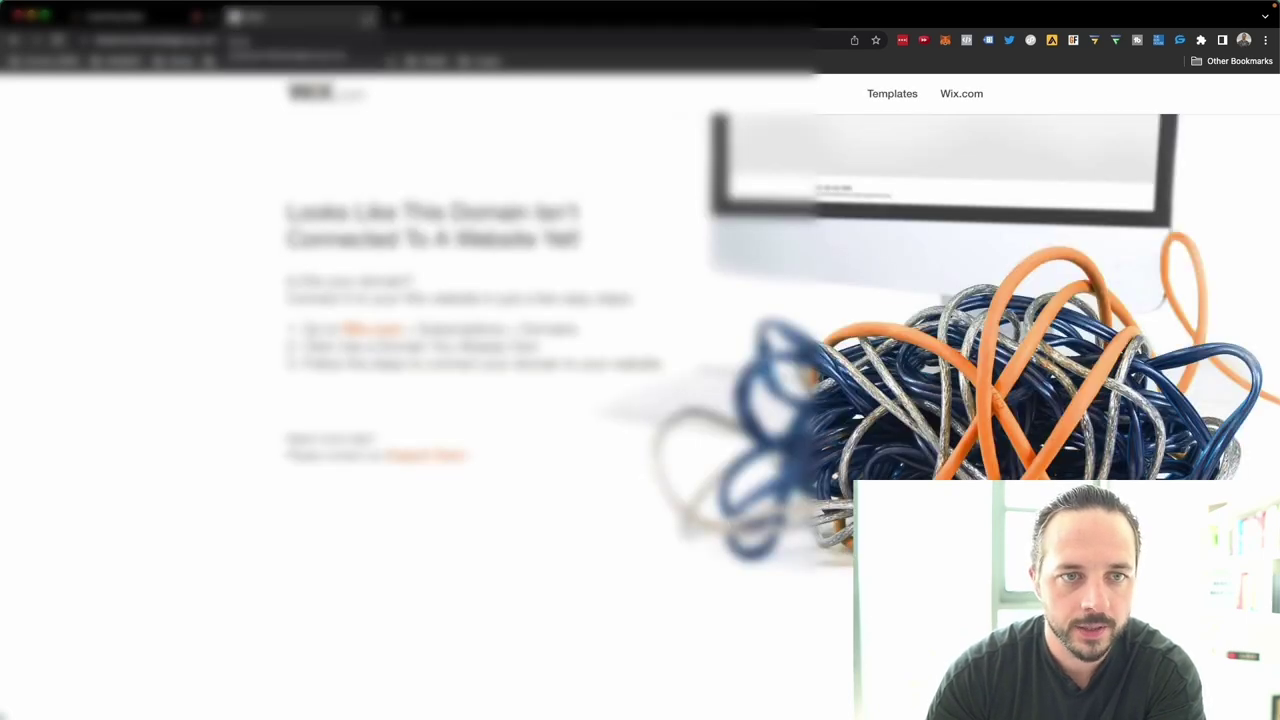
left_click(371, 17)
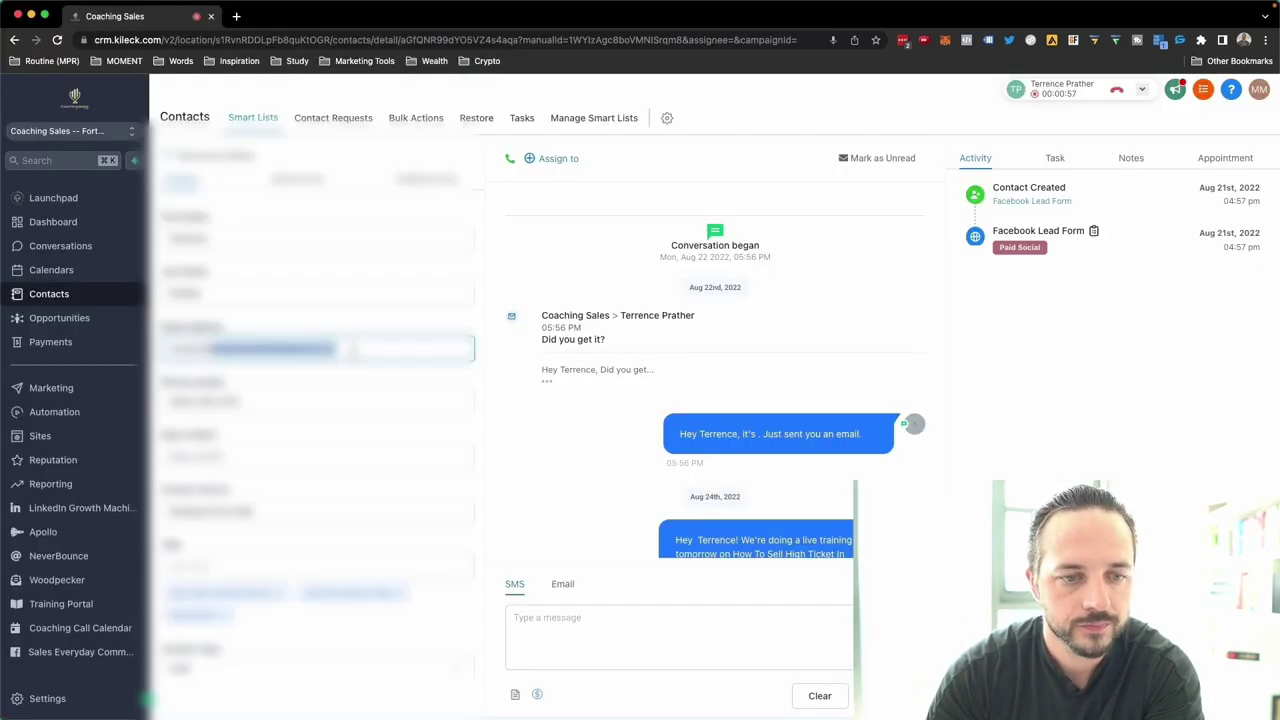
Step: Add a new contact note with the bullet "-Wife is a business coach for hair stylists and beauty professionals" and start a second bullet
scroll(576, 500, "down", 1)
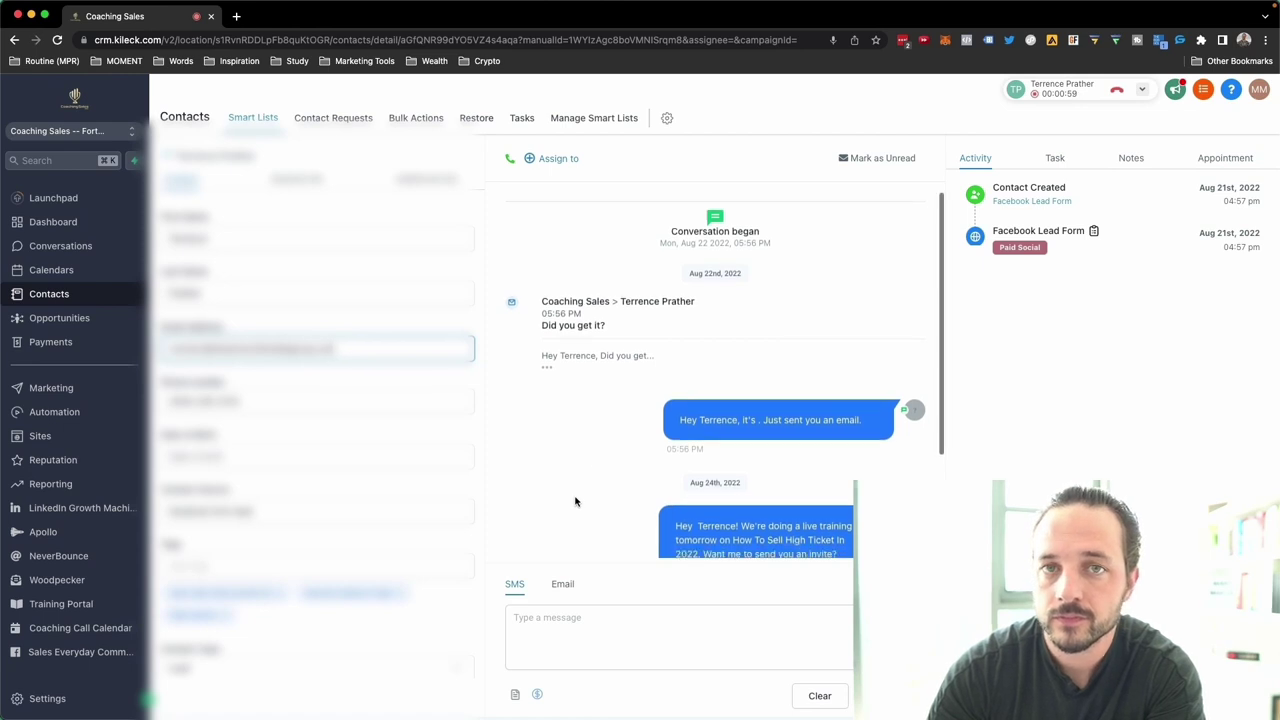
scroll(576, 501, "down", 3)
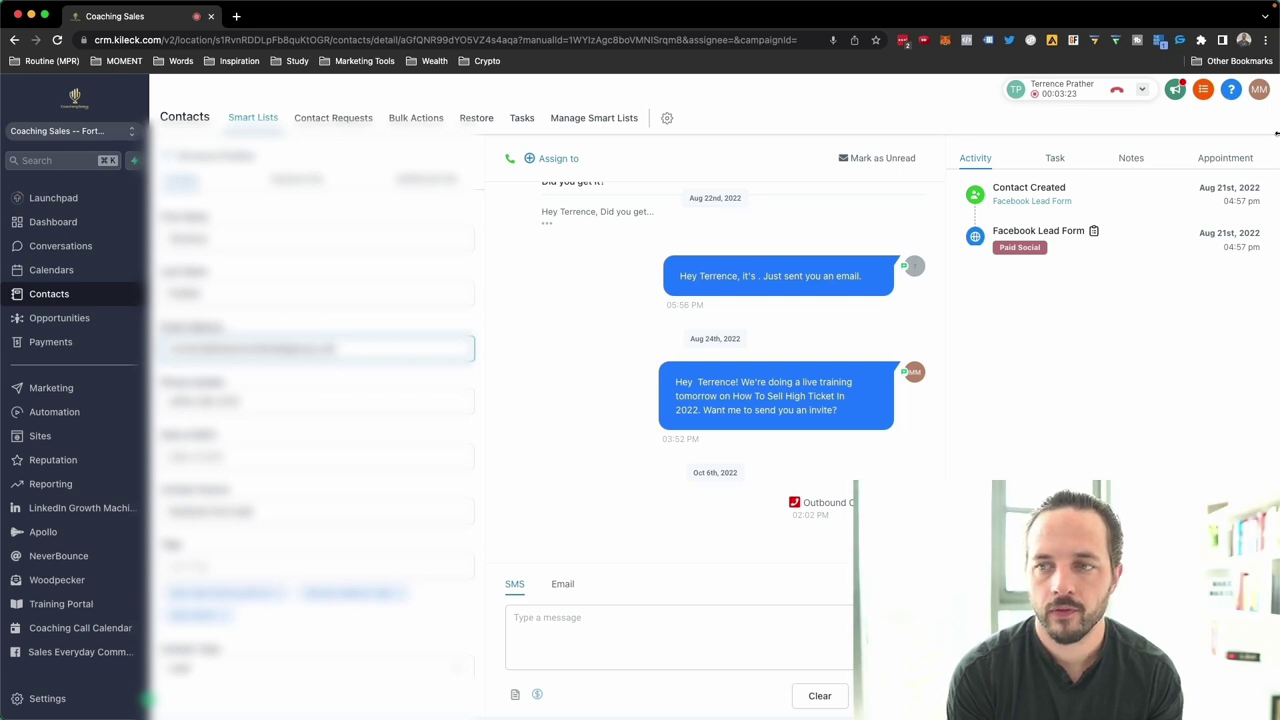
left_click(1138, 159)
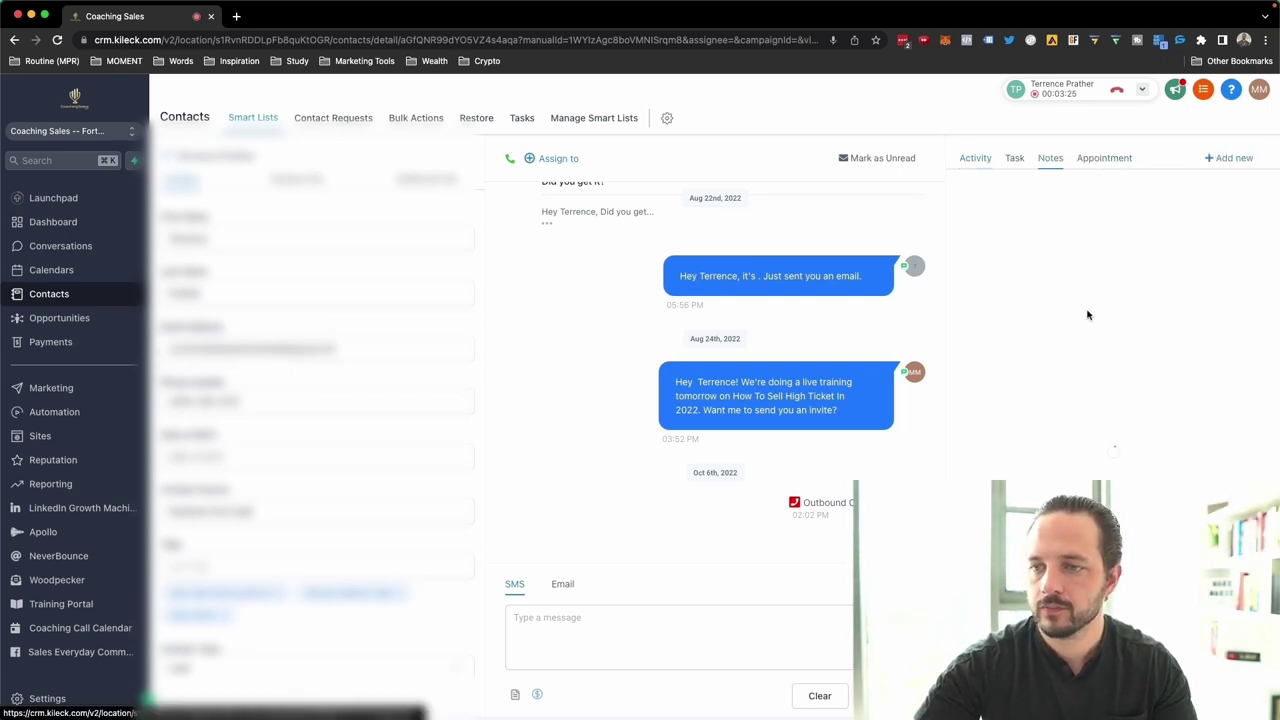
left_click(1232, 158)
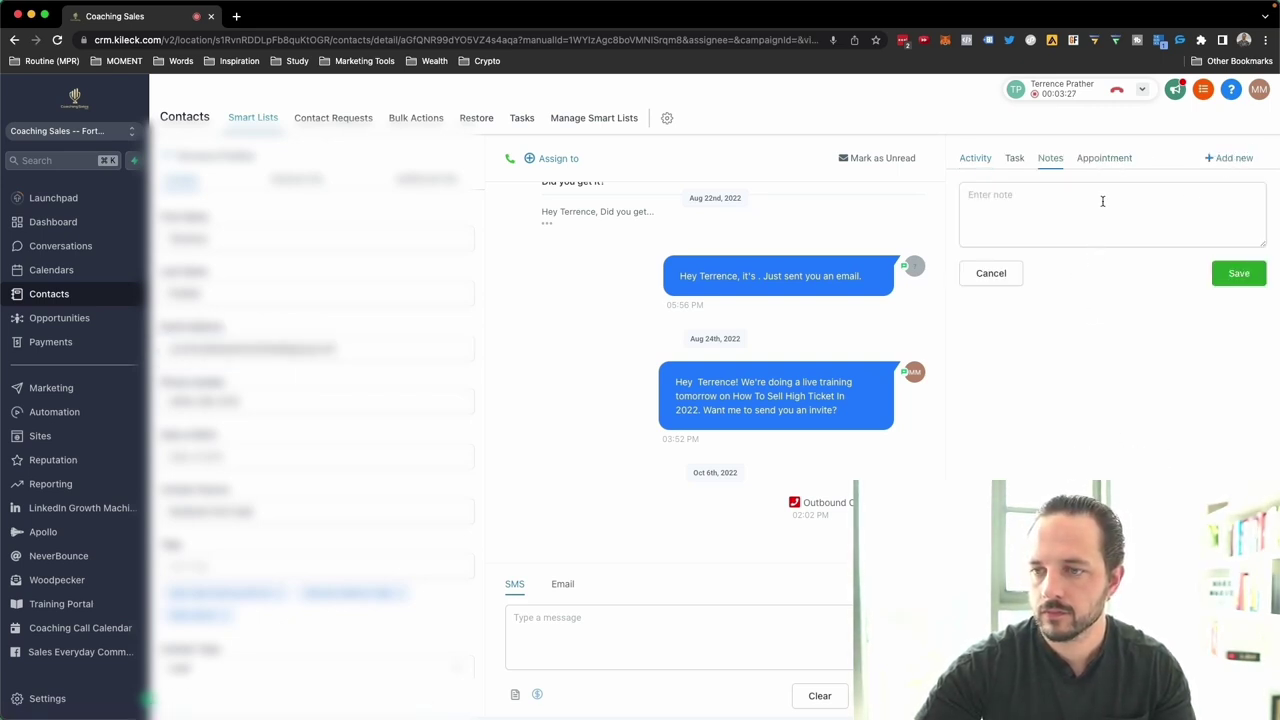
type("Wil")
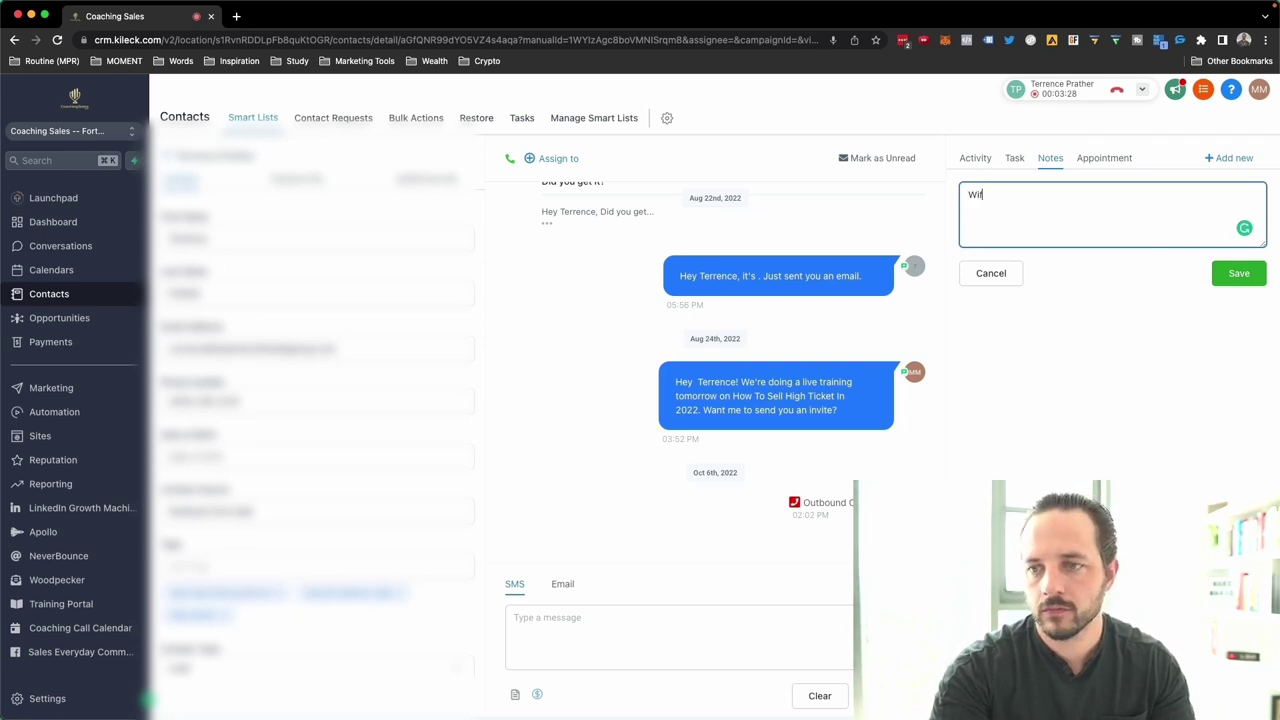
type("e is ")
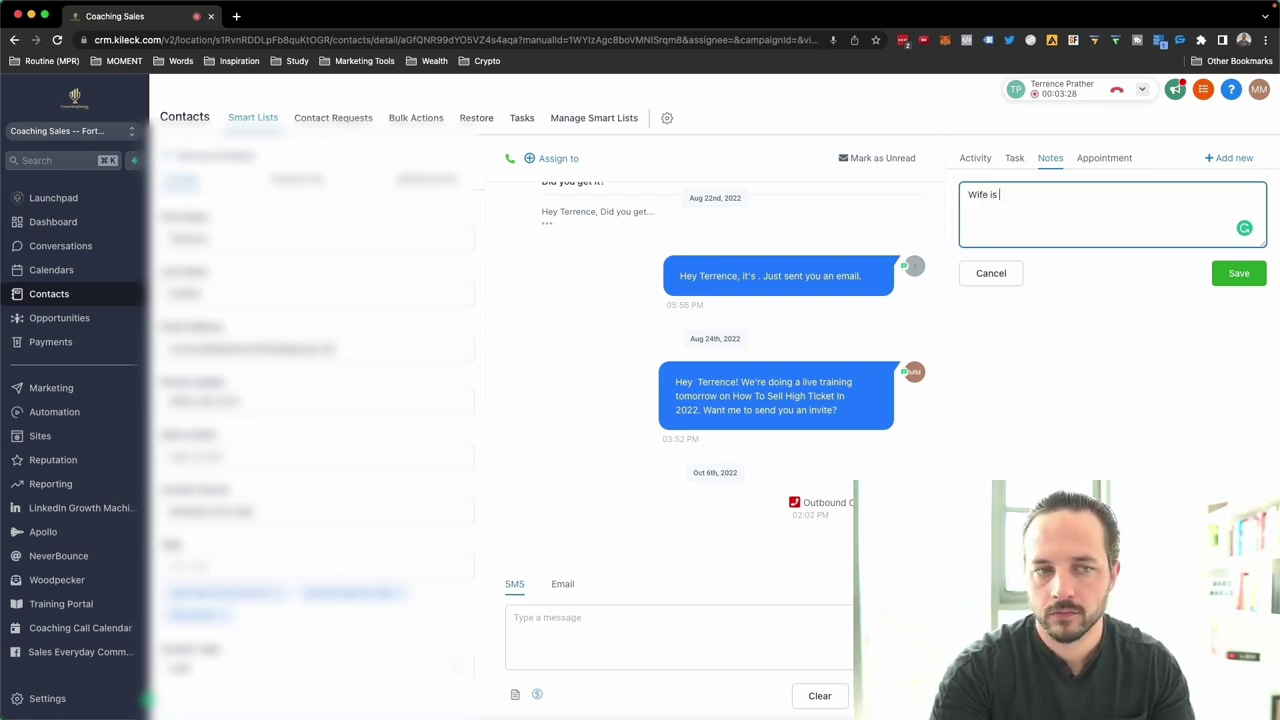
type("a business ")
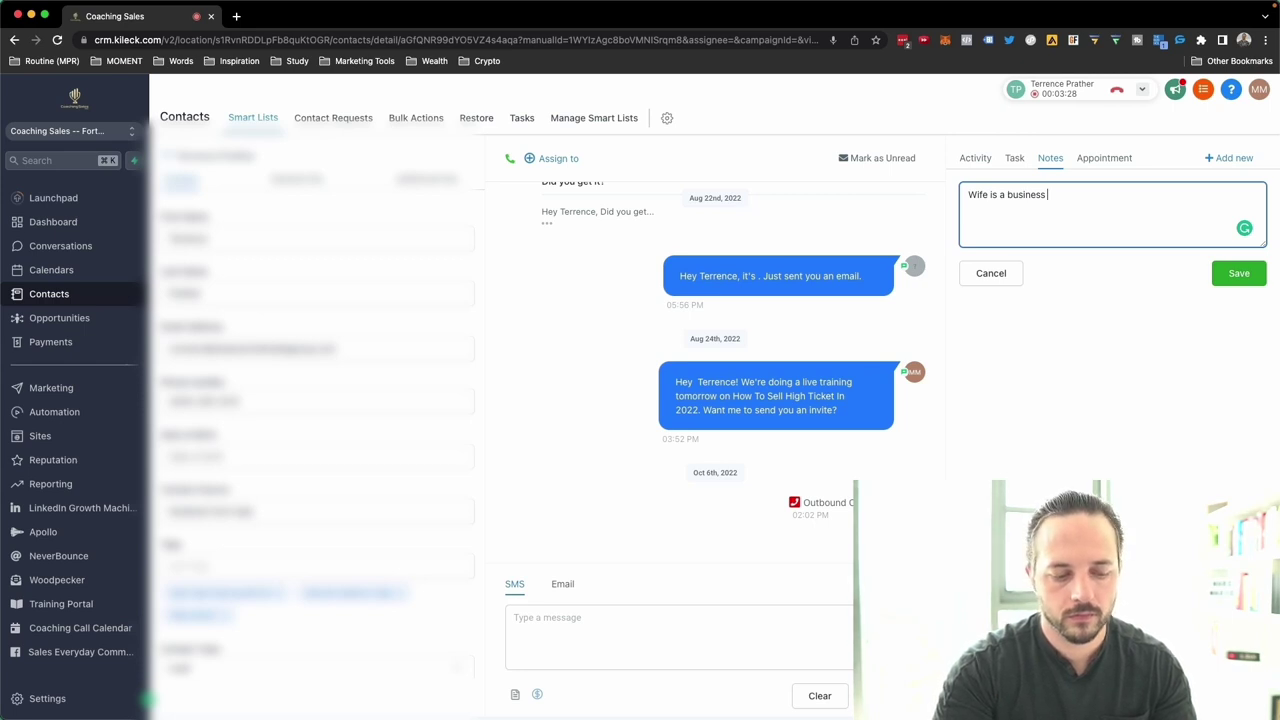
type("oach for hair sty")
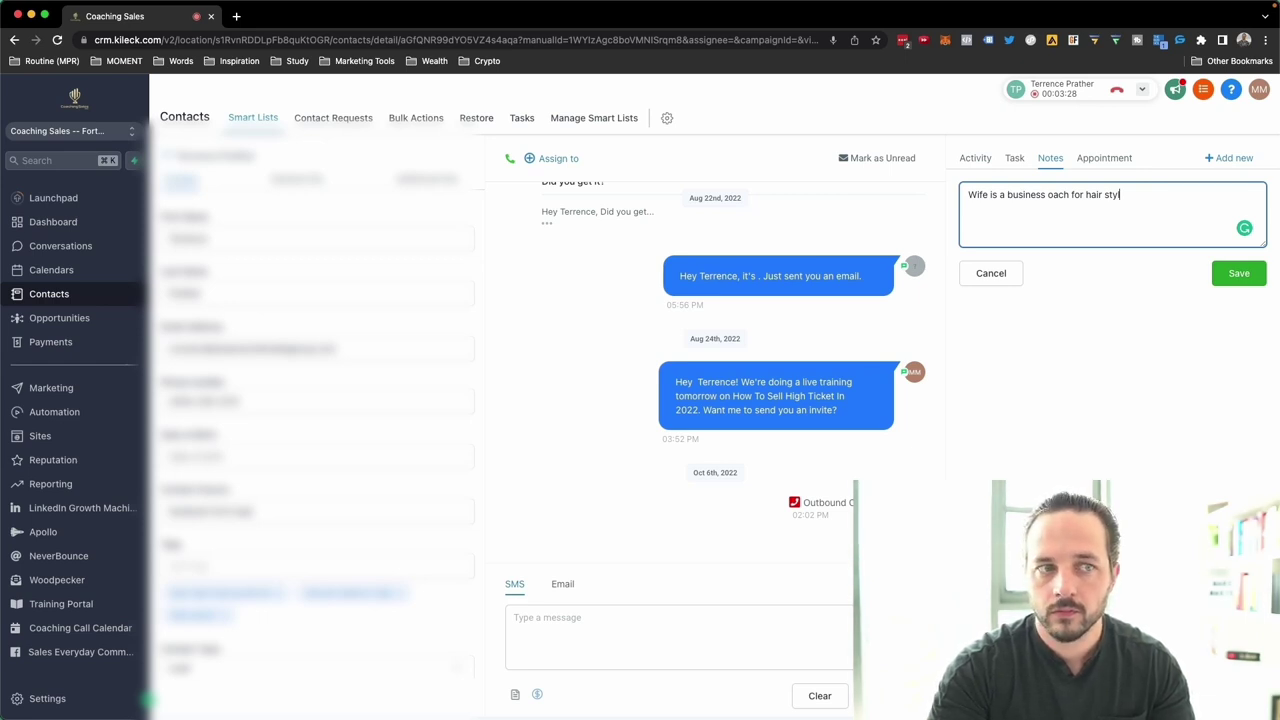
type("lists and beauty professionals")
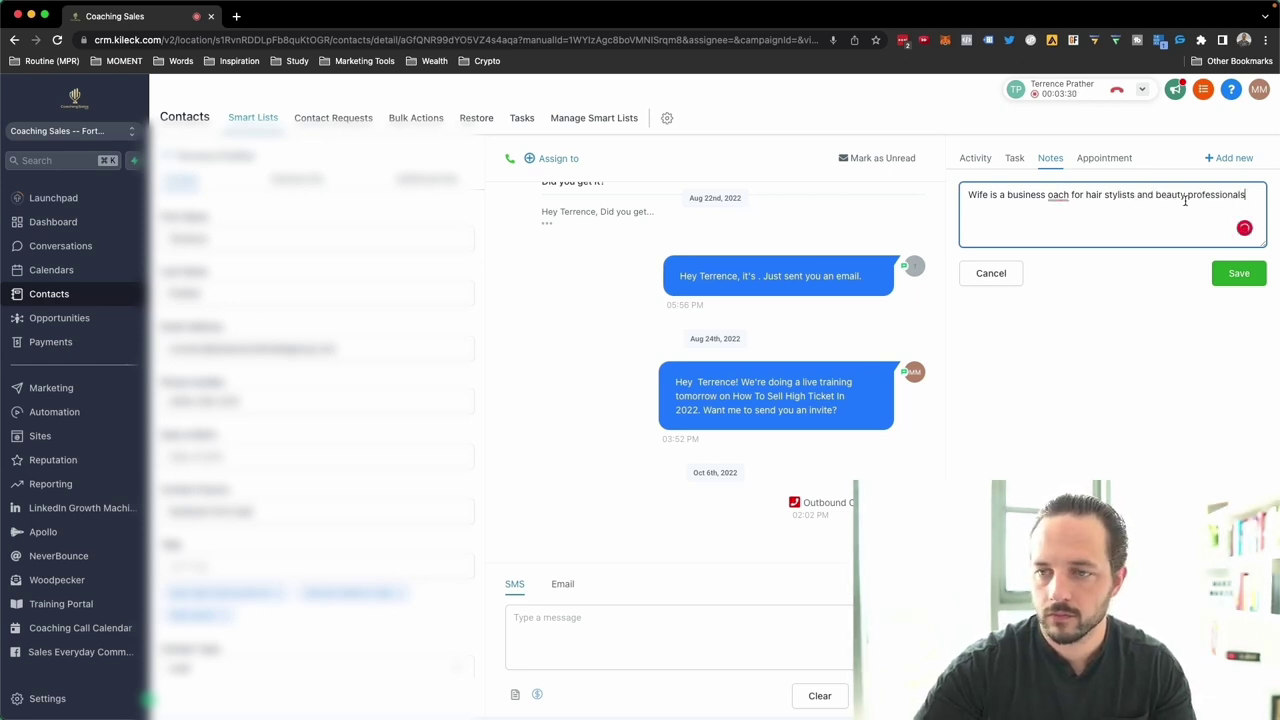
type("-")
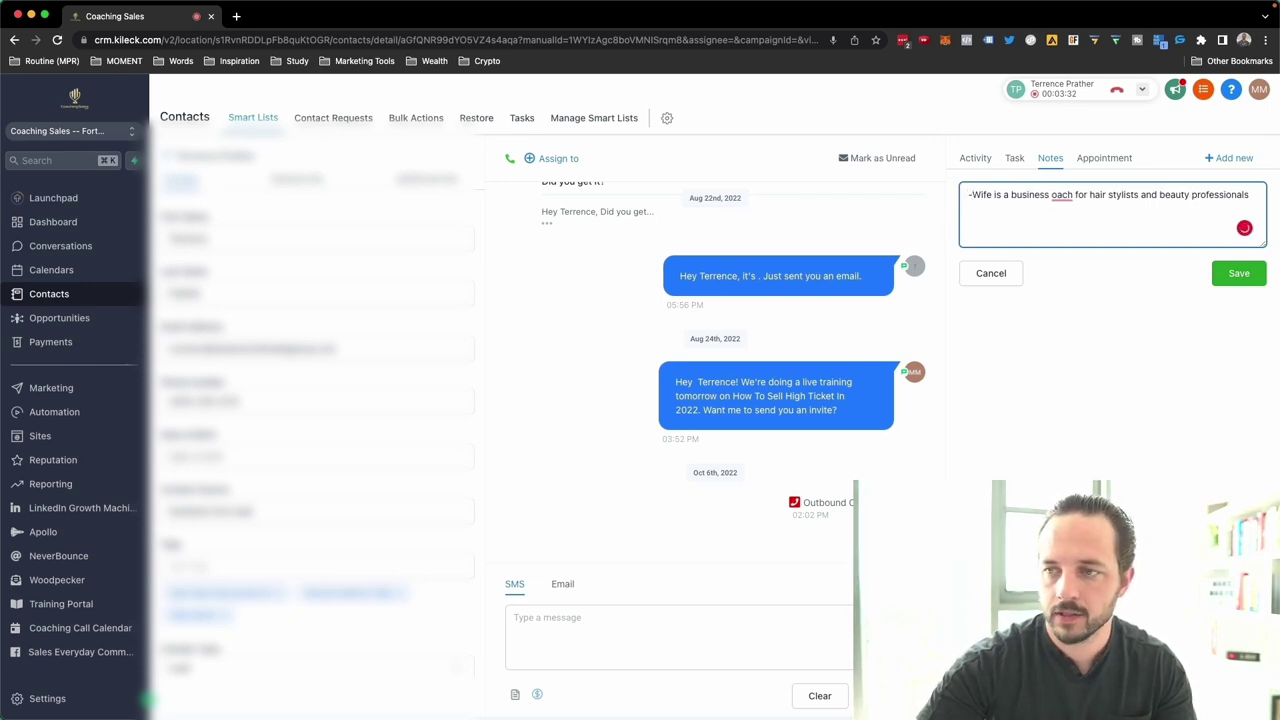
type("-")
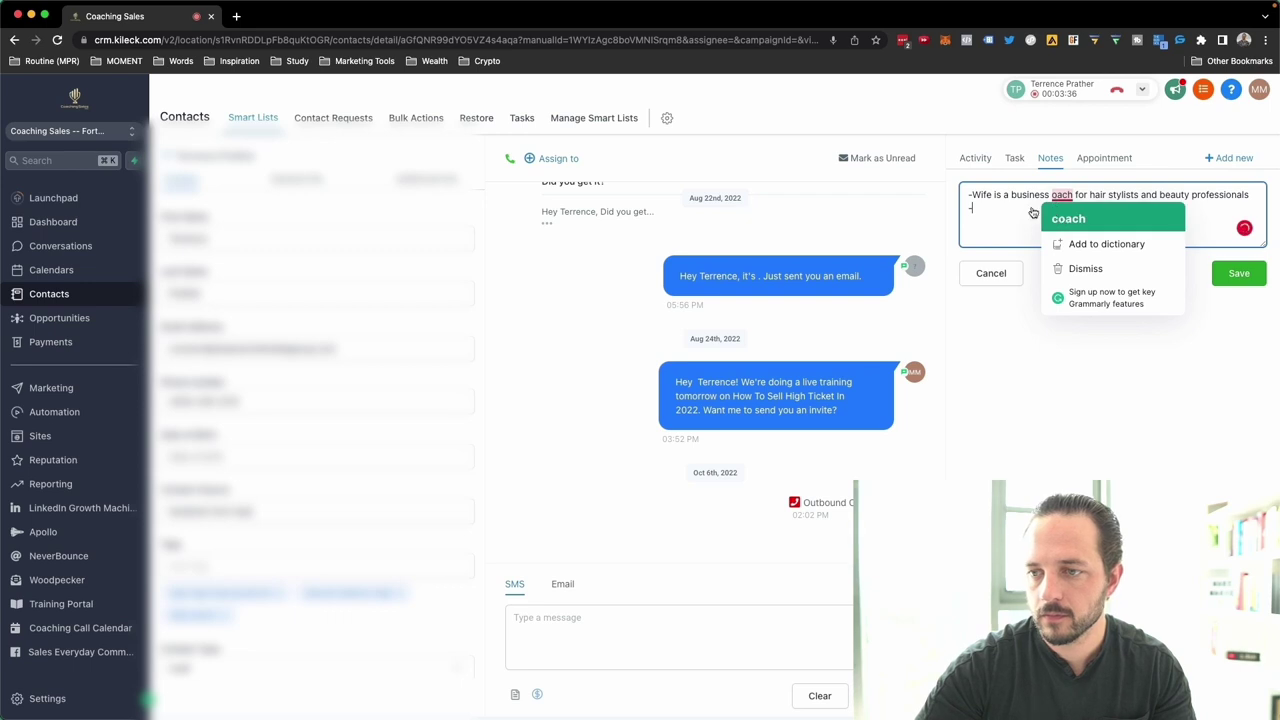
left_click(1068, 218)
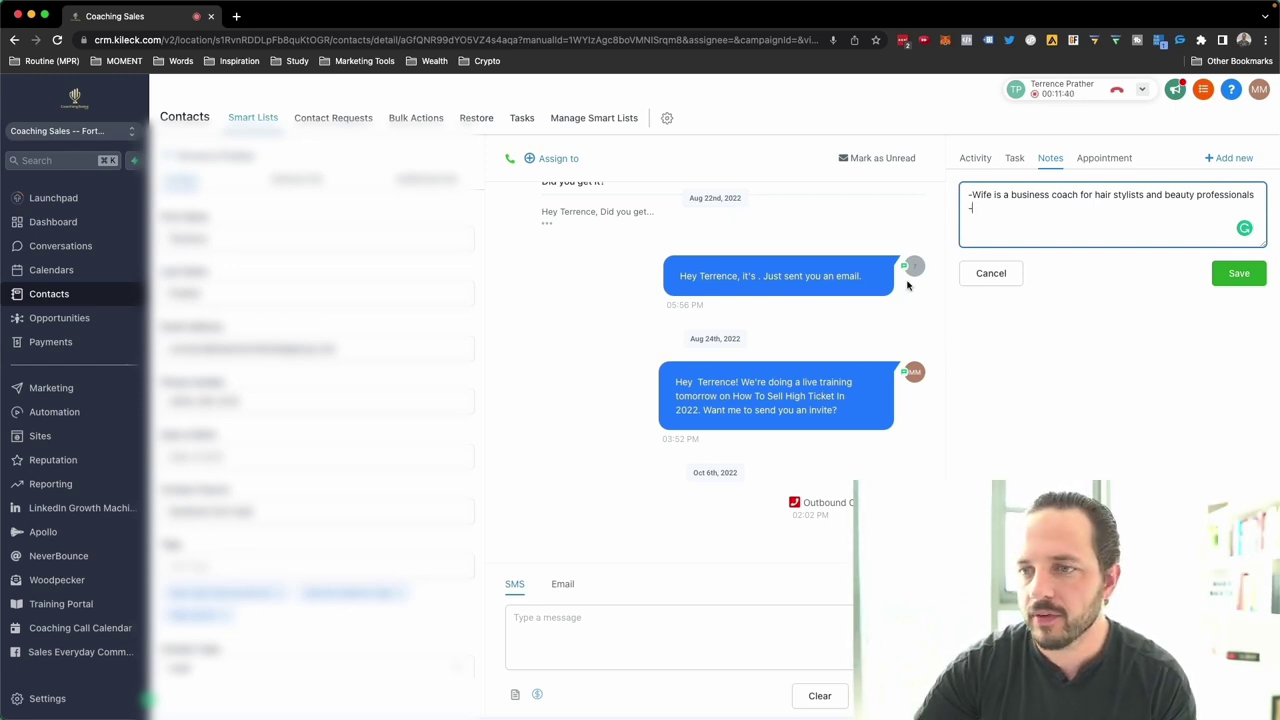
Step: Remove the note's empty second bullet and re-enter it on a new line
key("BackSpace")
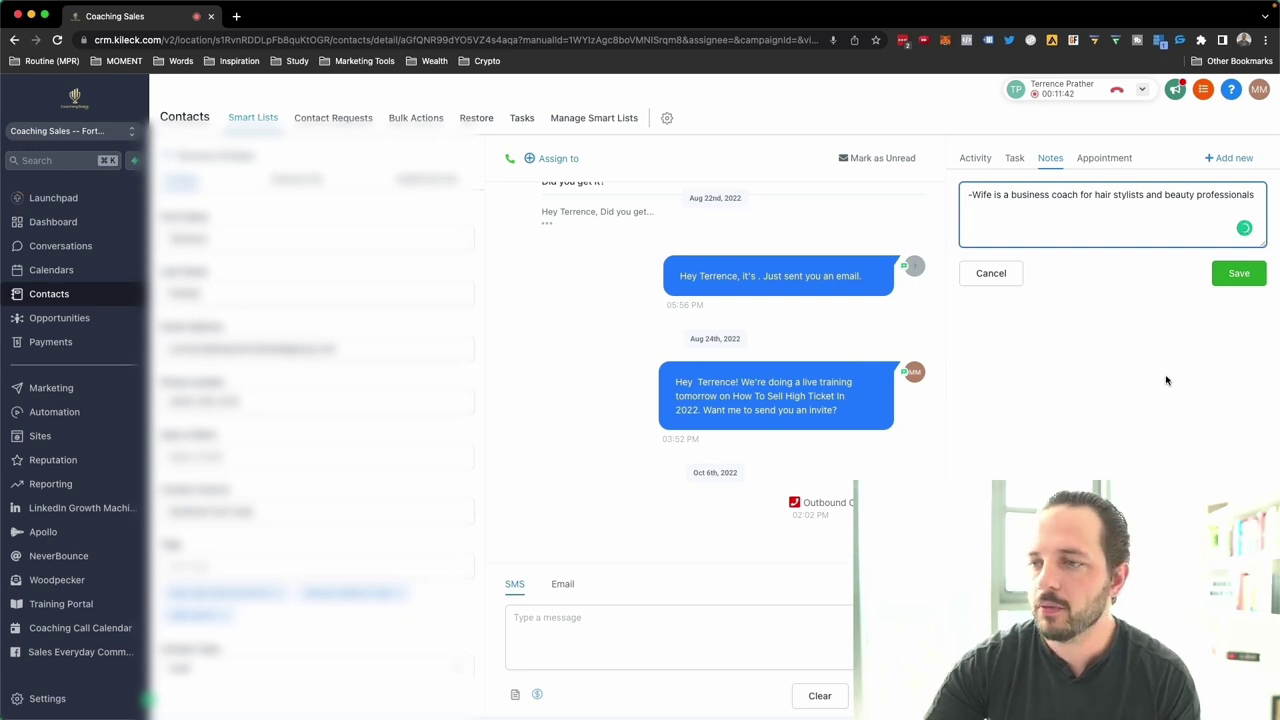
key("BackSpace")
type("-")
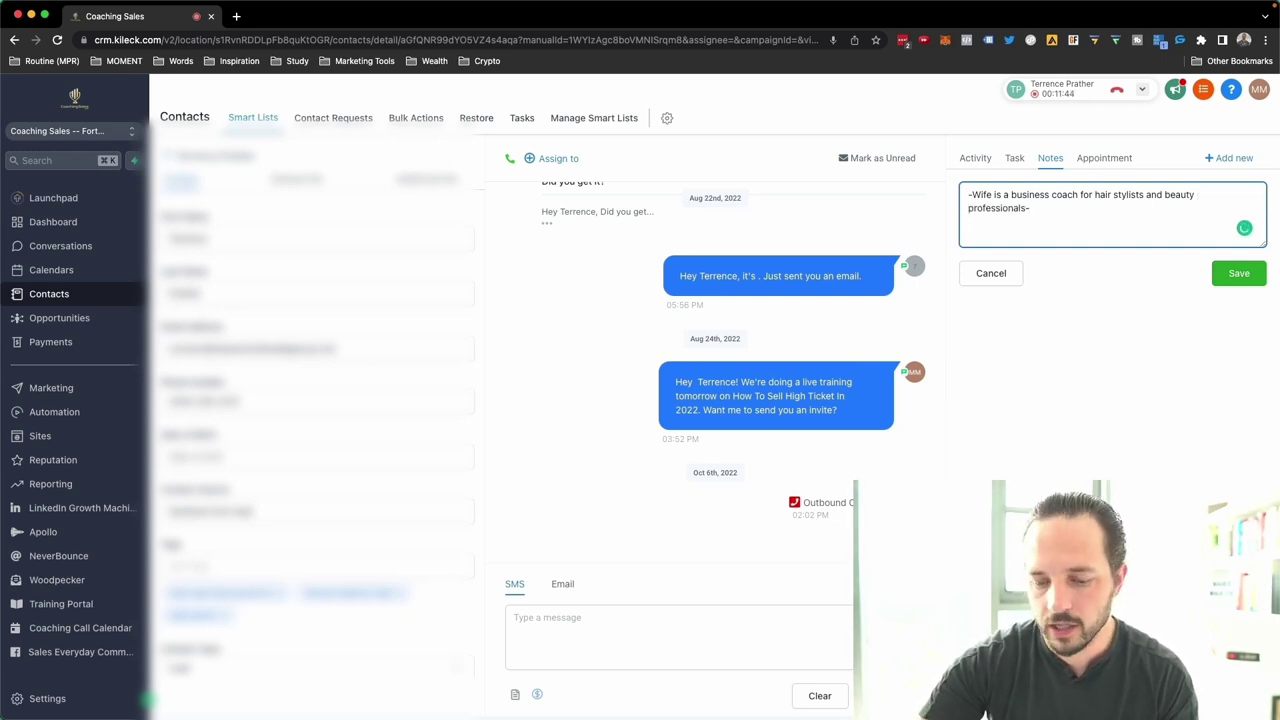
key("BackSpace")
key("Return")
type("-")
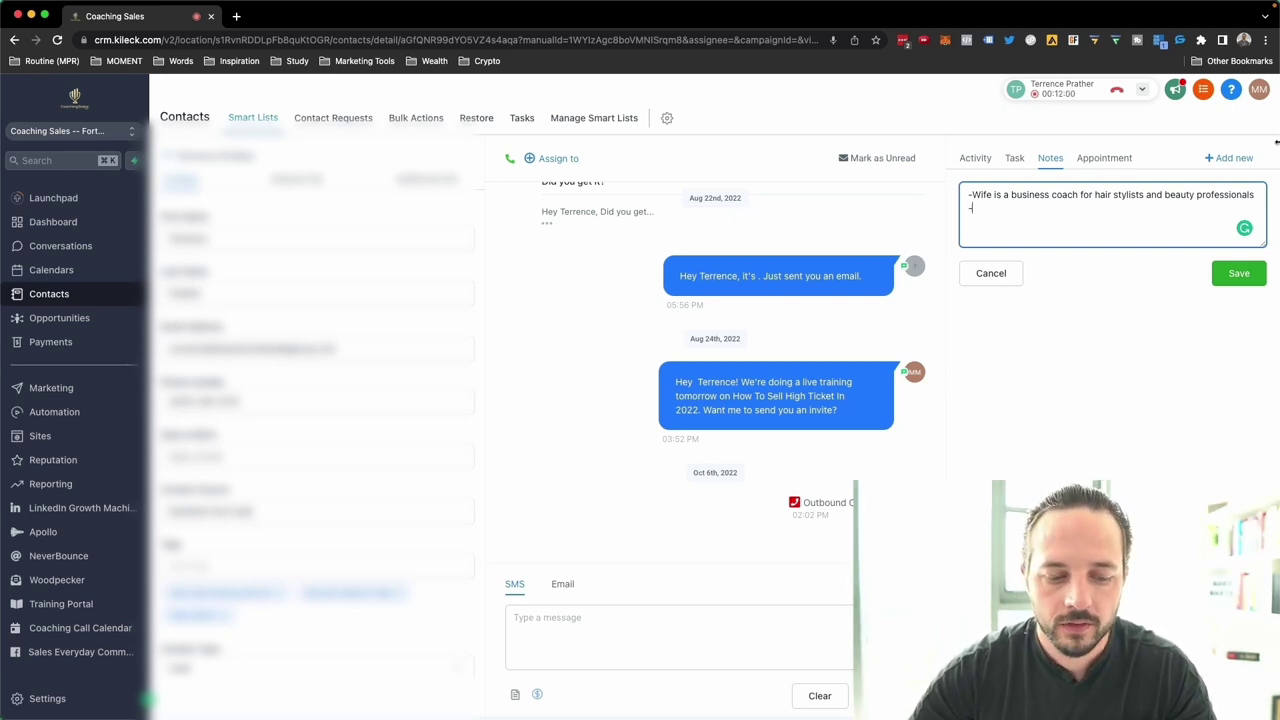
Step: End the active call with the lead
left_click(1116, 91)
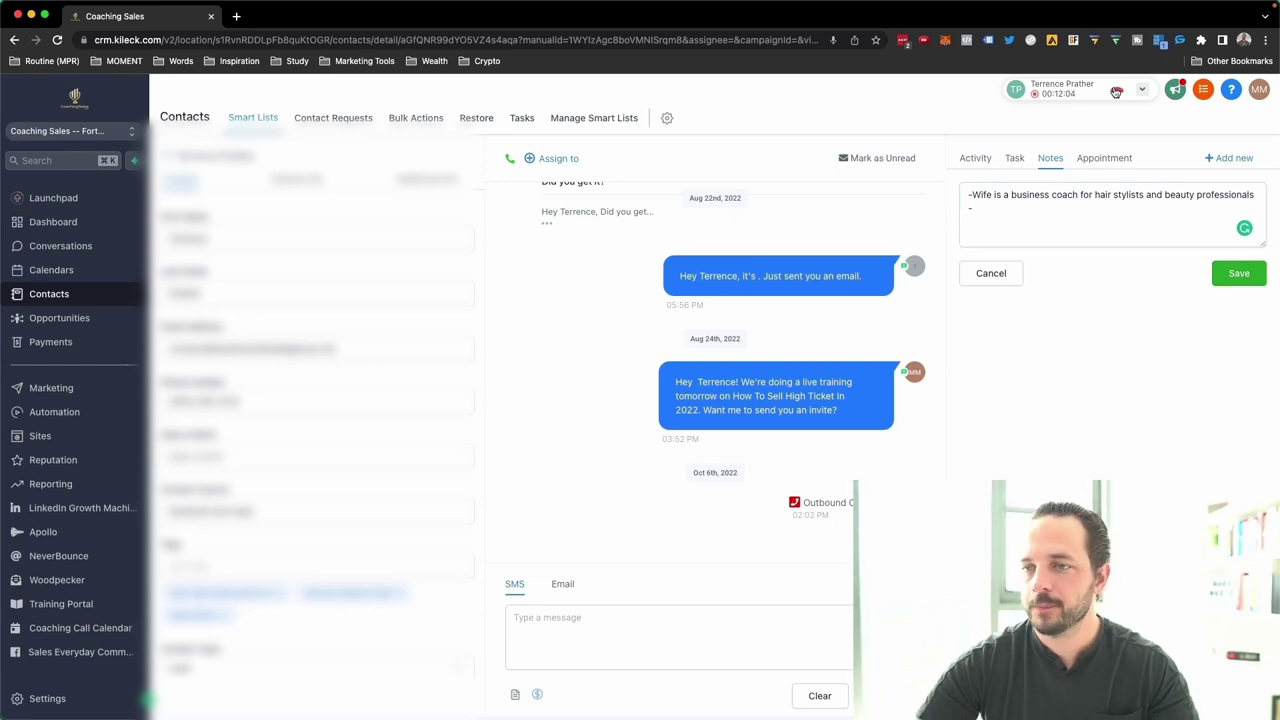